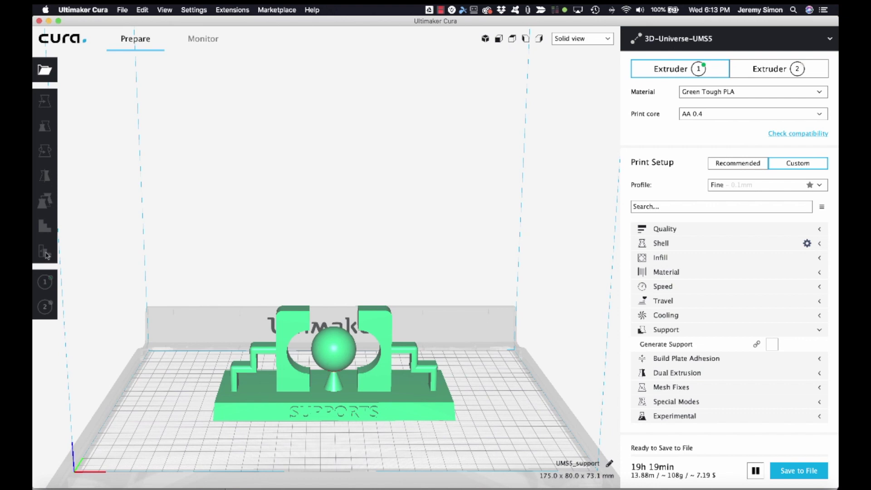
# Add a support blocker at the base of the model's right column and scale it uniformly to about 60.6 mm.
pyautogui.click(267, 409)
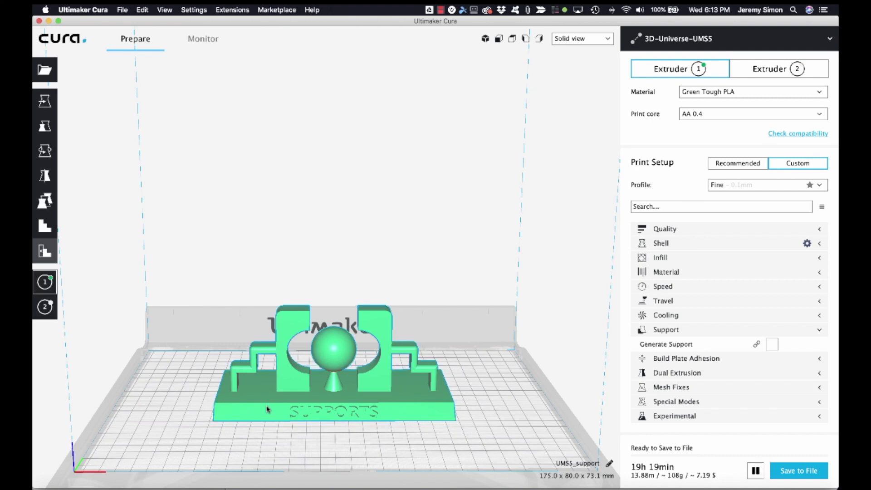
pyautogui.click(45, 252)
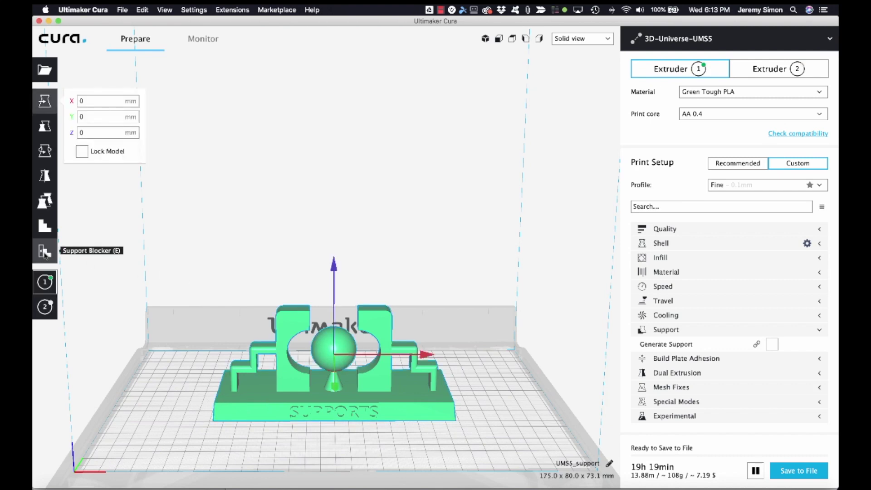
pyautogui.click(381, 387)
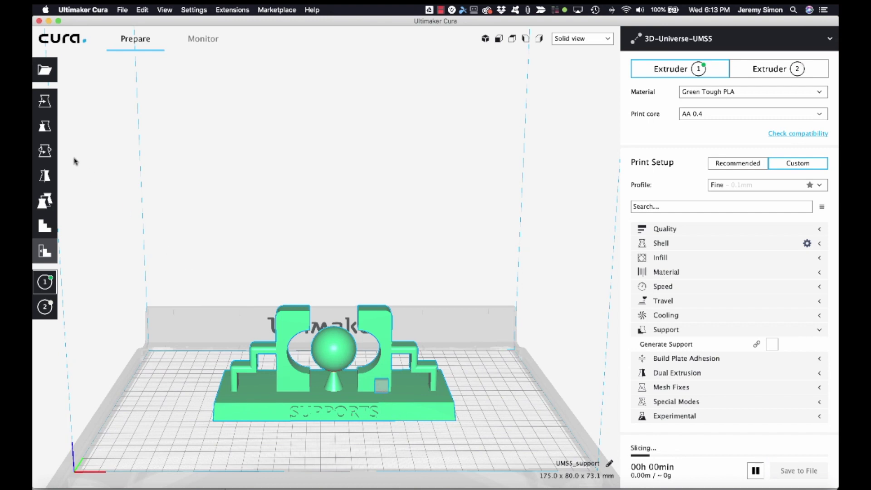
pyautogui.click(45, 127)
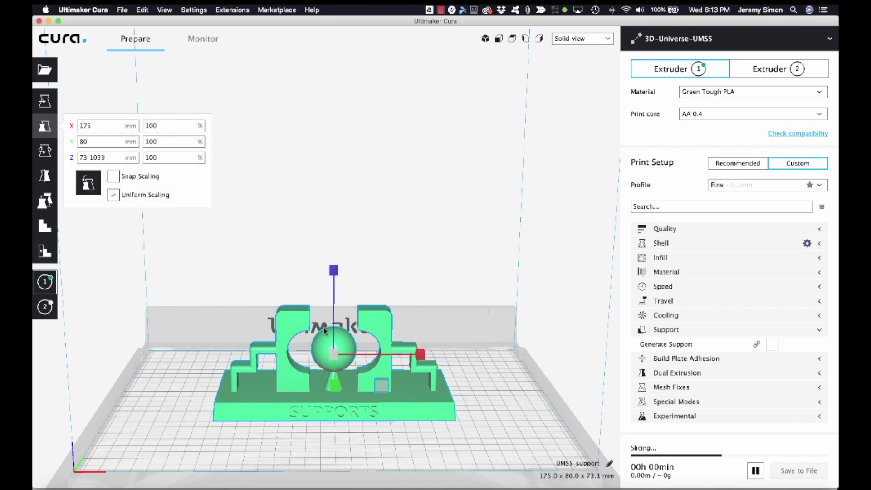
pyautogui.click(480, 409)
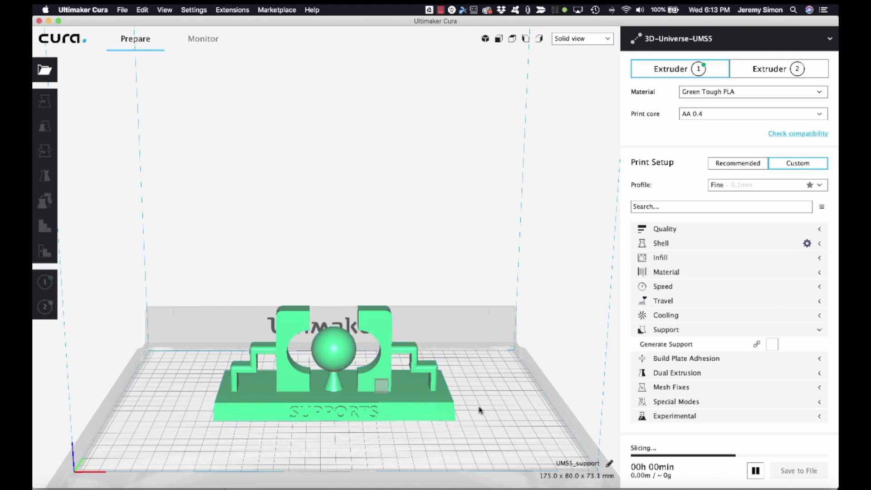
pyautogui.click(382, 387)
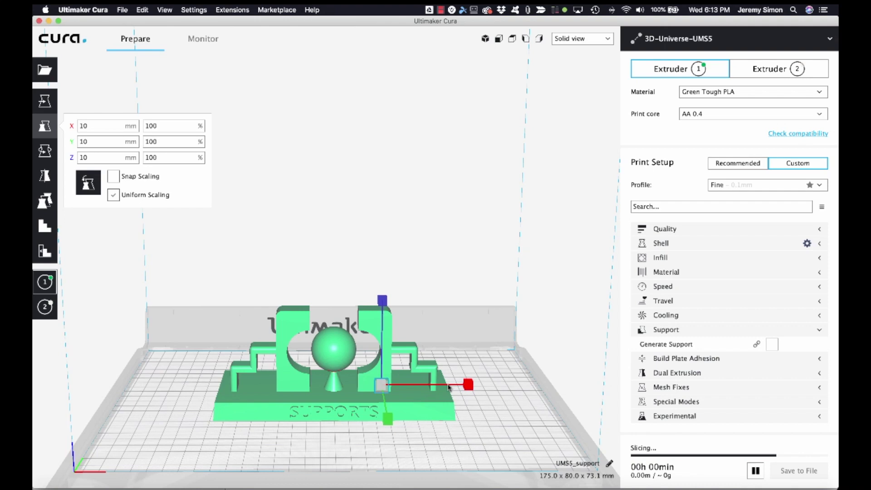
pyautogui.moveTo(477, 388); pyautogui.dragTo(538, 382)
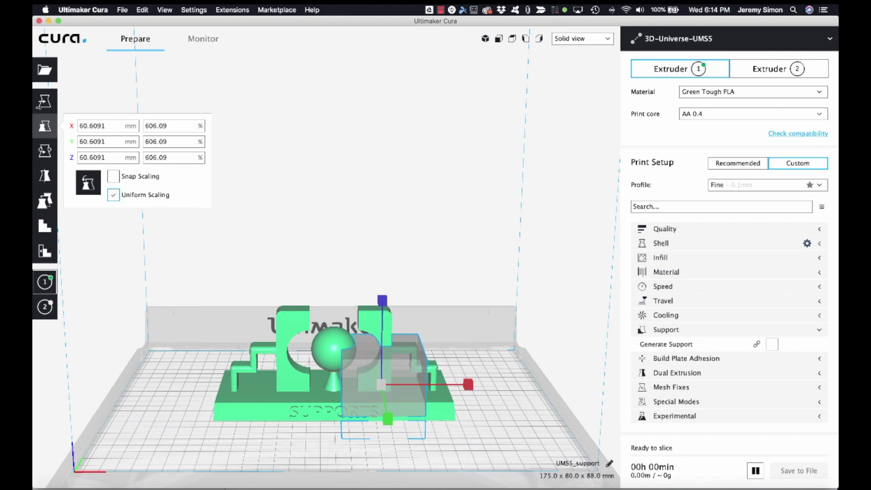
# Move the support blocker over the stepped overhangs on the model's right end, with Y at about -8.6 mm.
pyautogui.click(42, 107)
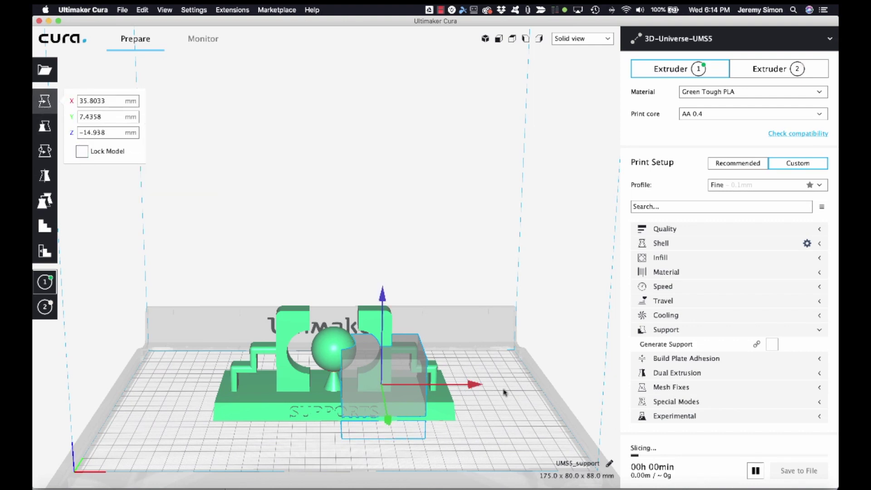
pyautogui.moveTo(489, 385); pyautogui.dragTo(522, 385)
pyautogui.moveTo(424, 422)
pyautogui.mouseDown()
pyautogui.moveTo(418, 399)
pyautogui.moveTo(420, 406)
pyautogui.mouseUp()
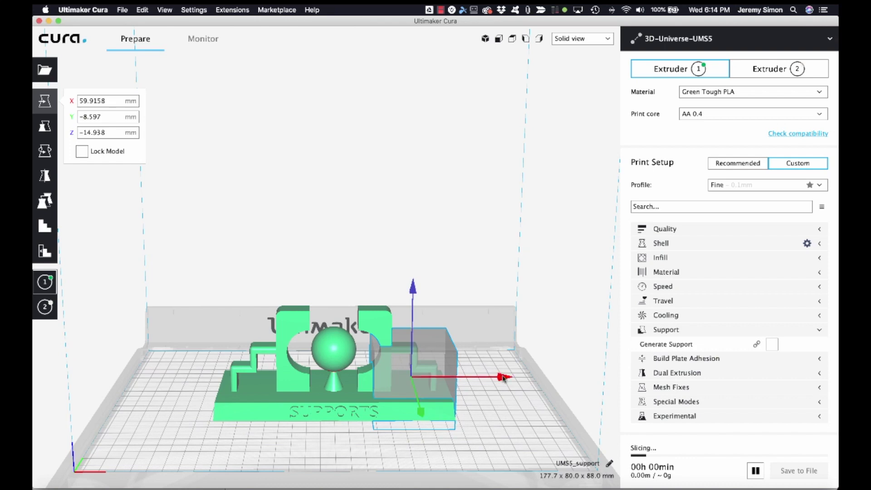
pyautogui.moveTo(502, 377); pyautogui.dragTo(512, 378)
pyautogui.click(495, 425)
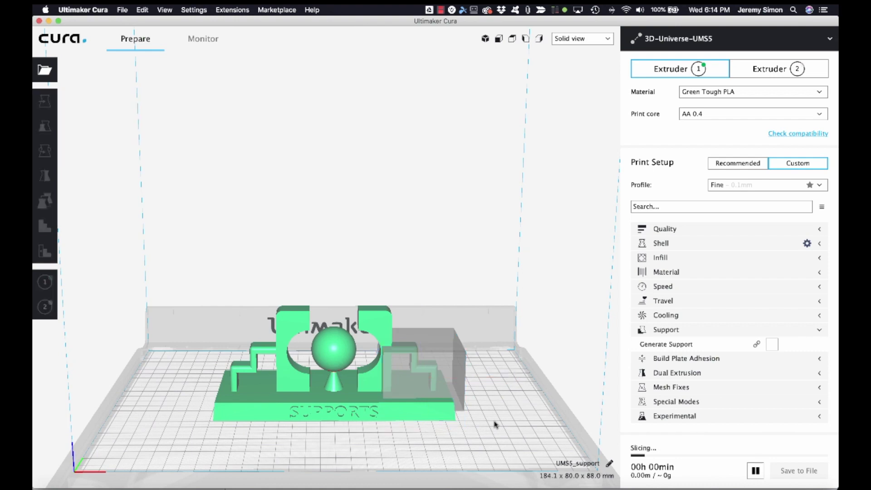
# Turn on Generate Support and examine the sliced model in Layer view, including the overhangs inside the blocker.
pyautogui.click(774, 348)
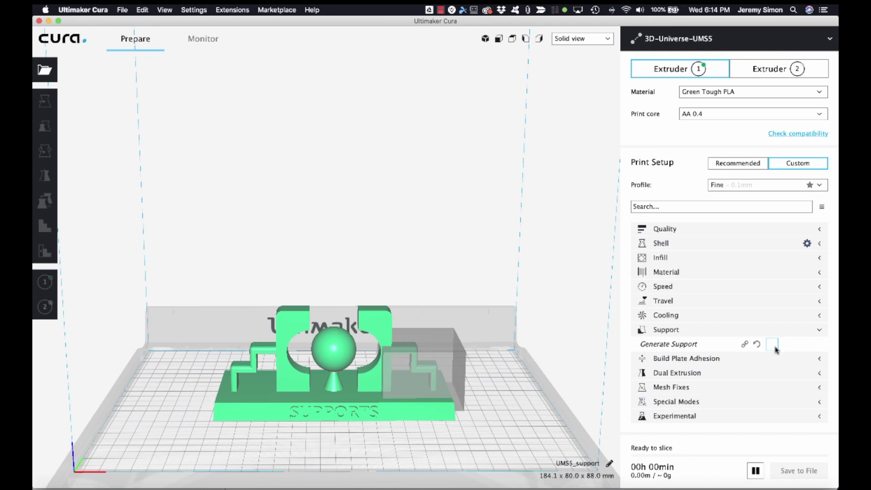
pyautogui.click(772, 347)
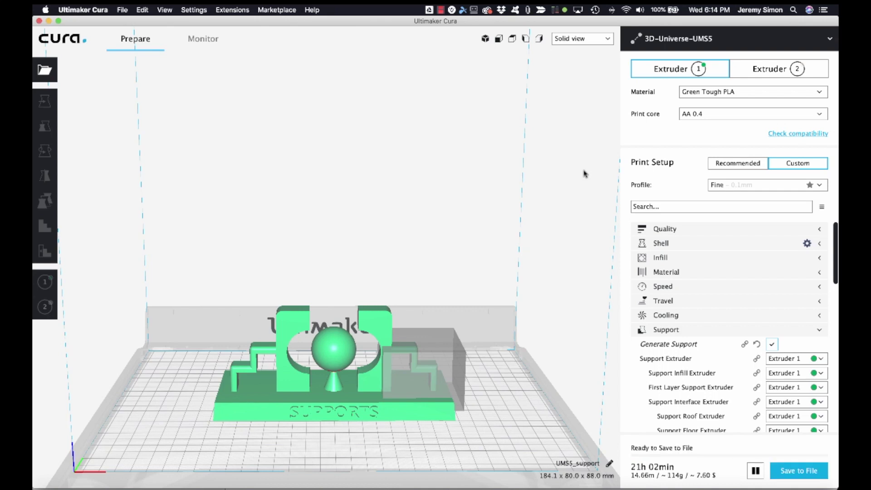
pyautogui.click(602, 39)
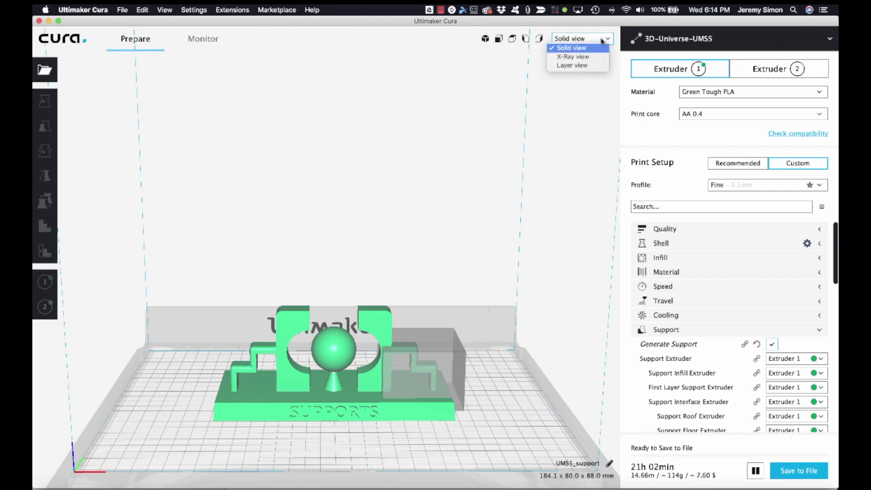
pyautogui.click(580, 69)
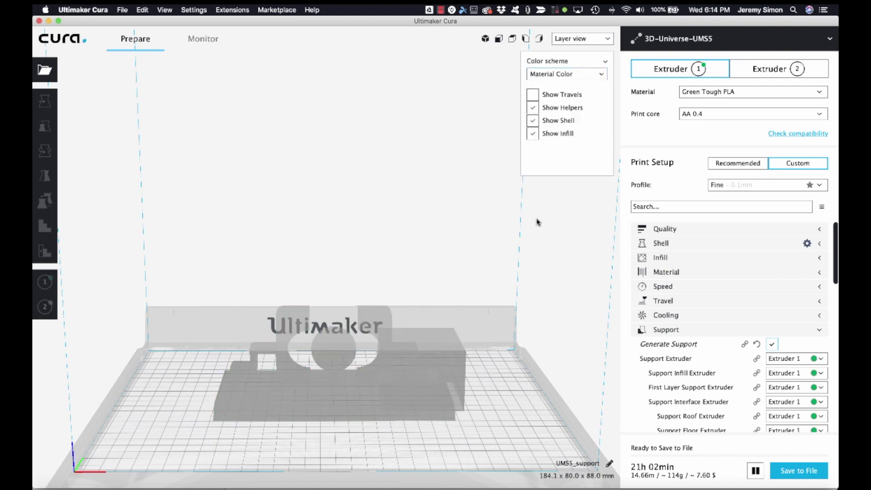
pyautogui.moveTo(605, 250); pyautogui.dragTo(605, 201)
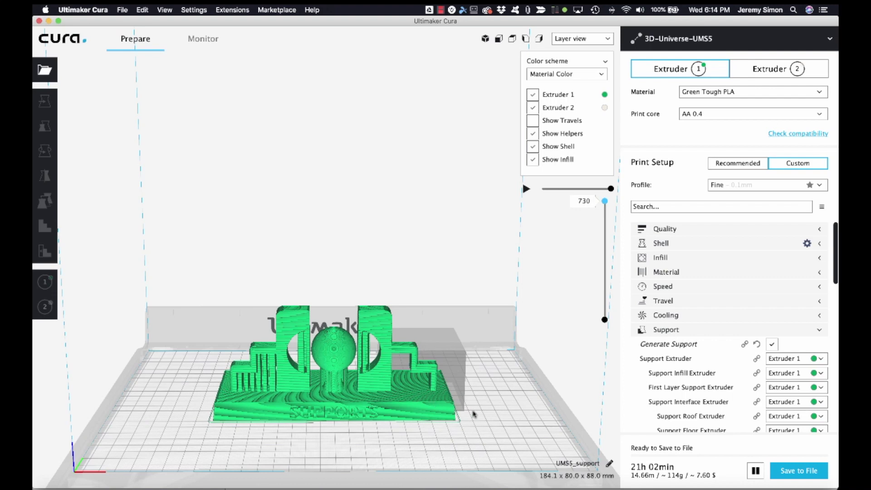
pyautogui.moveTo(473, 413); pyautogui.dragTo(433, 376, button='right')
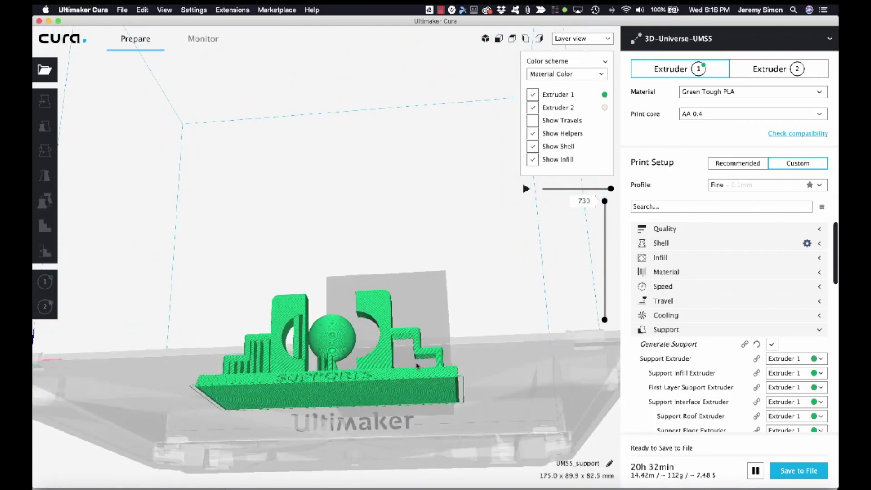
pyautogui.moveTo(487, 335); pyautogui.dragTo(493, 389, button='right')
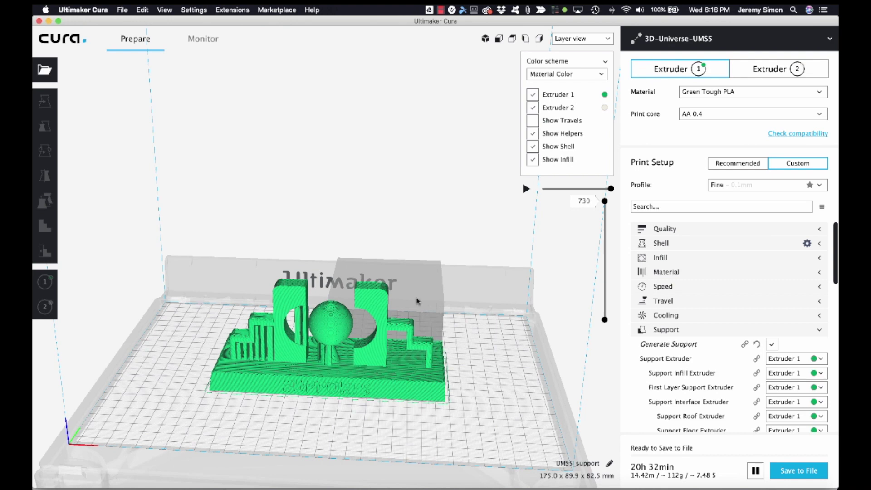
# Delete the support blocker and return the display to Solid view.
pyautogui.click(417, 301)
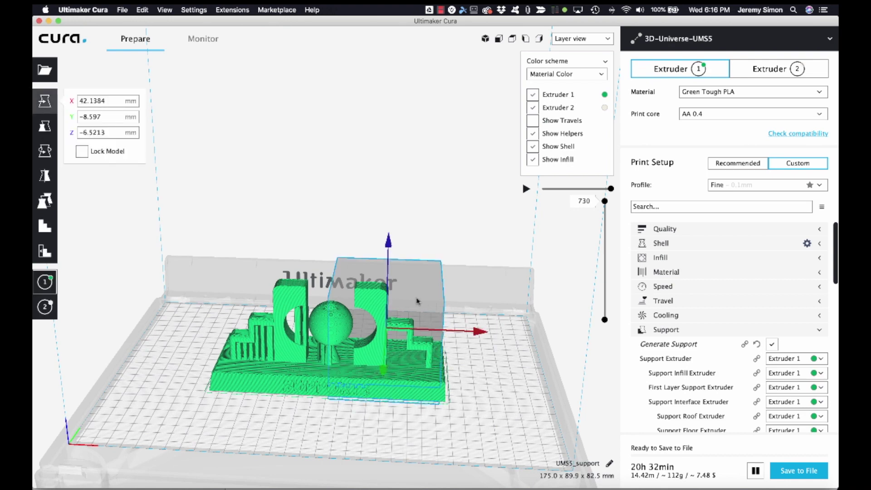
pyautogui.click(467, 314)
pyautogui.click(417, 297)
pyautogui.rightClick(418, 297)
pyautogui.click(459, 309)
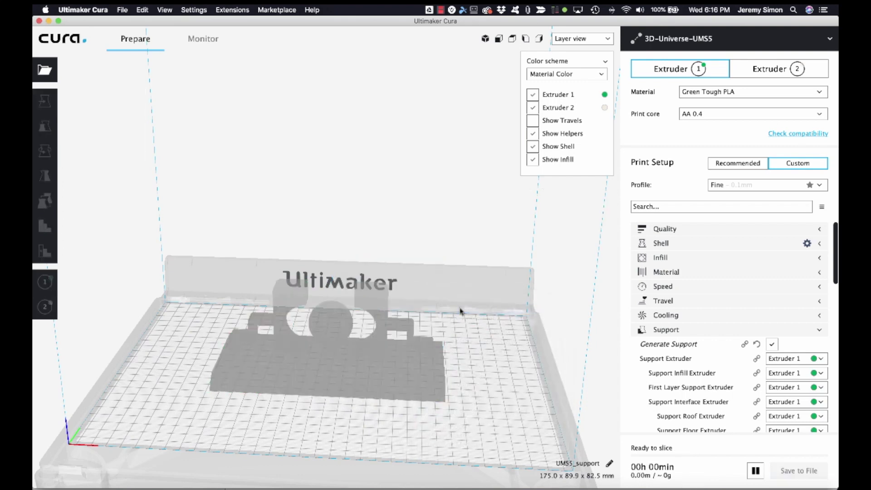
pyautogui.click(571, 39)
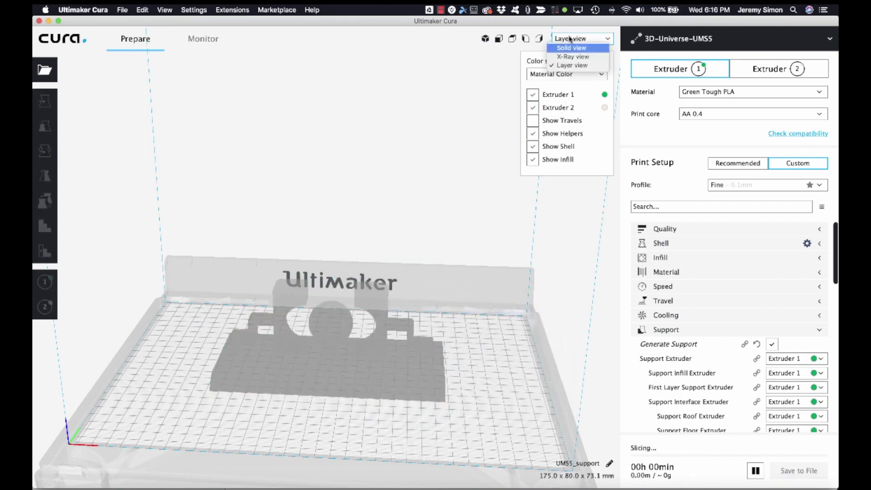
pyautogui.click(572, 48)
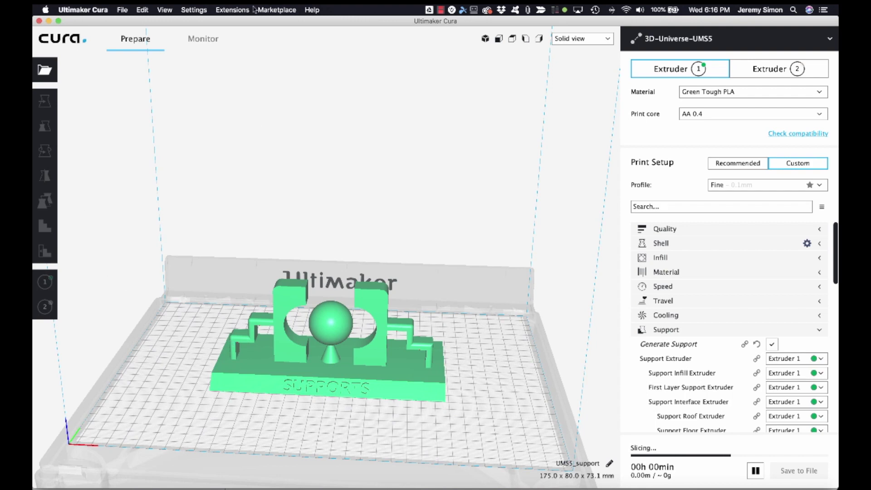
# Look up the Custom Supports plugin in the Marketplace and check its installation status.
pyautogui.click(274, 9)
pyautogui.click(290, 22)
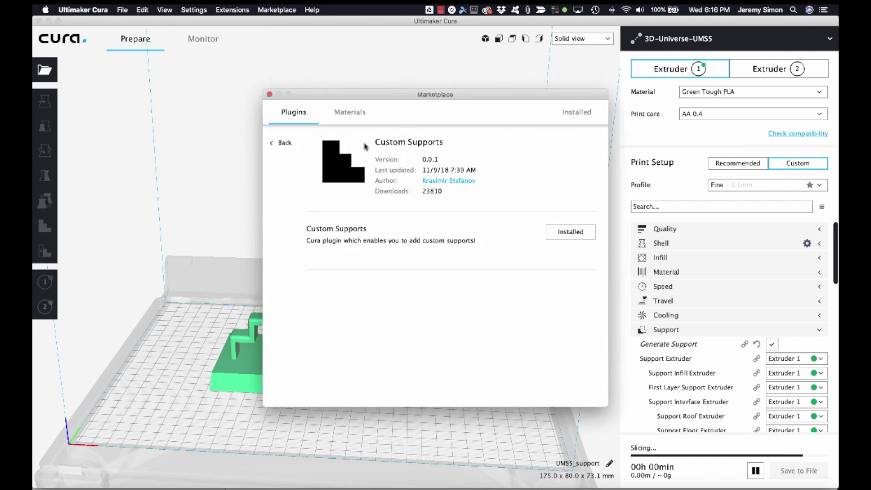
pyautogui.click(302, 116)
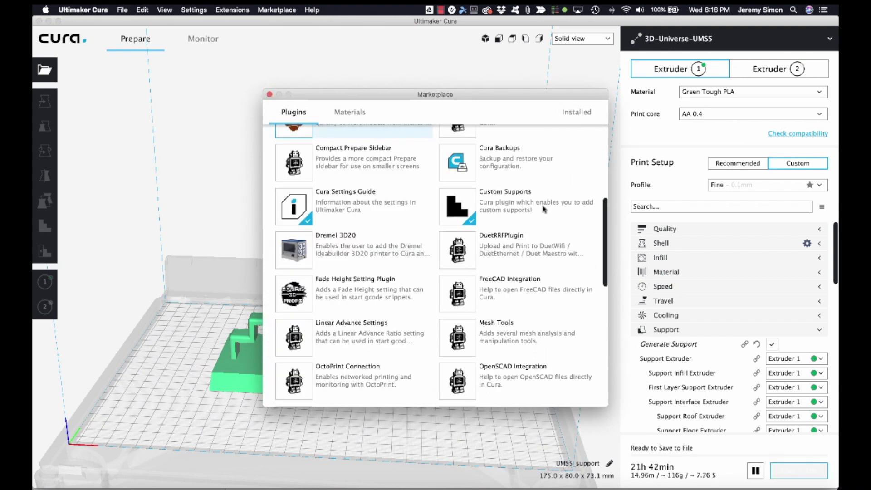
pyautogui.click(510, 209)
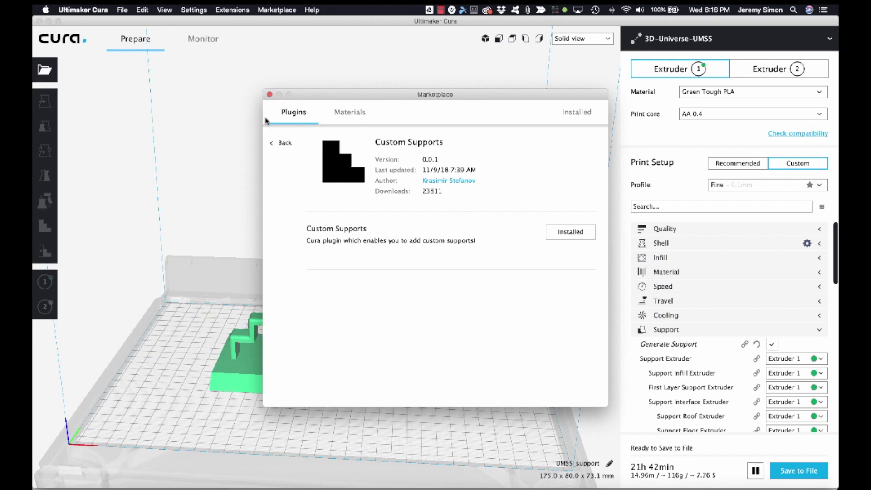
pyautogui.click(269, 94)
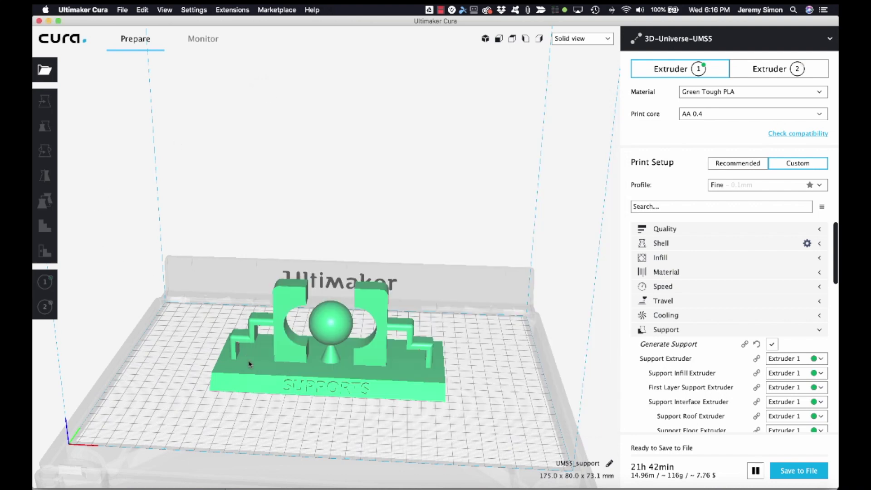
# Activate Custom Supports for the model and paint supports along the underside of the upper step on its left side.
pyautogui.click(254, 382)
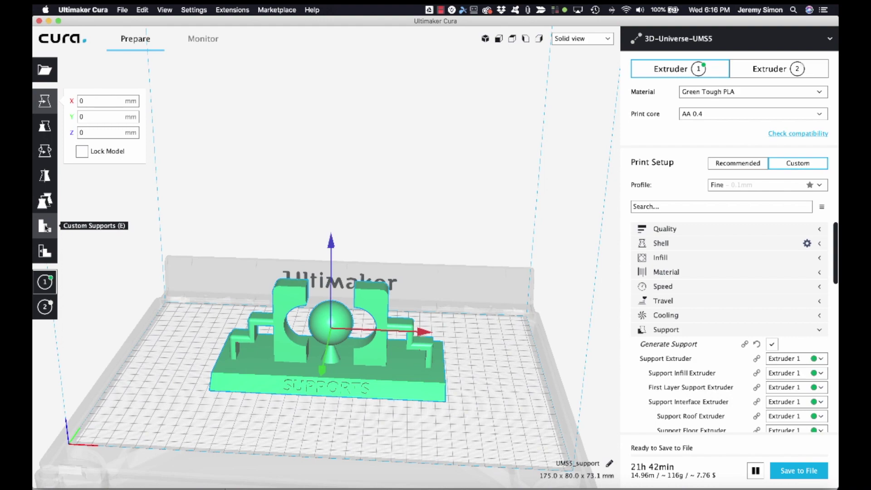
pyautogui.click(45, 225)
pyautogui.moveTo(238, 362); pyautogui.dragTo(286, 311, button='right')
pyautogui.scroll(3, 286, 310)
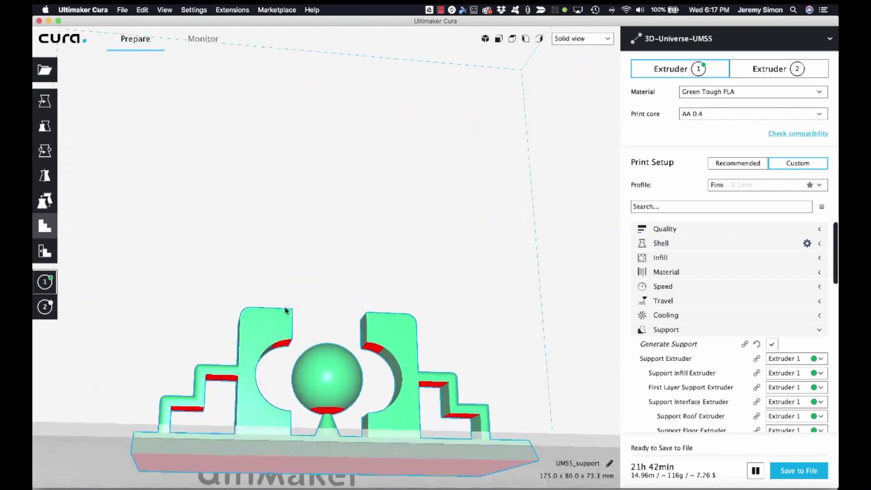
pyautogui.scroll(4, 286, 310)
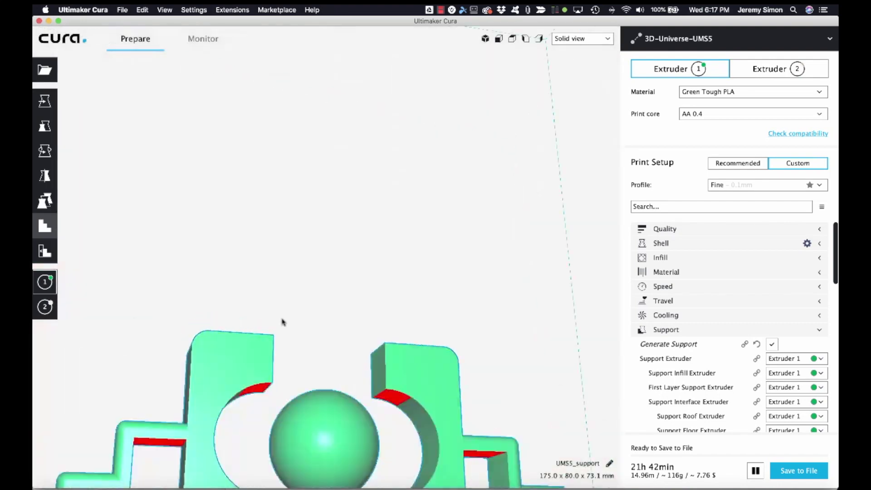
pyautogui.scroll(-5, 279, 328)
pyautogui.click(326, 208)
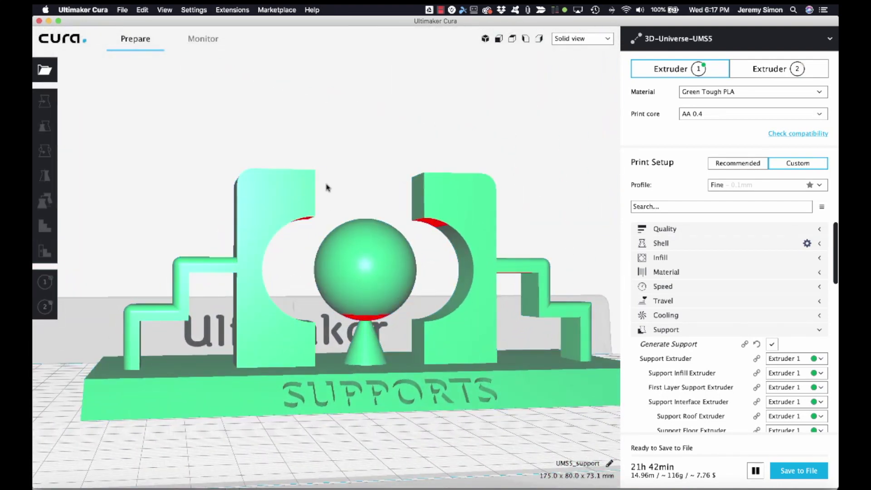
pyautogui.moveTo(327, 179); pyautogui.dragTo(331, 167, button='right')
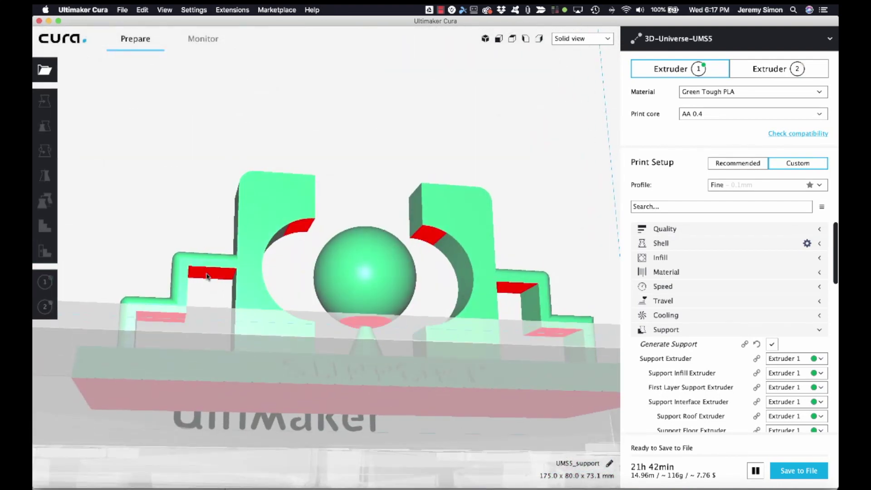
pyautogui.click(230, 277)
pyautogui.click(231, 276)
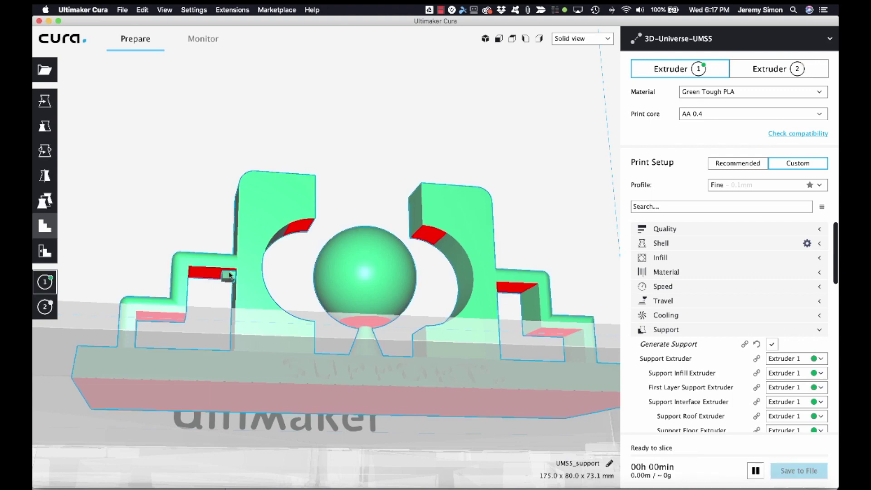
pyautogui.moveTo(217, 274); pyautogui.dragTo(192, 274)
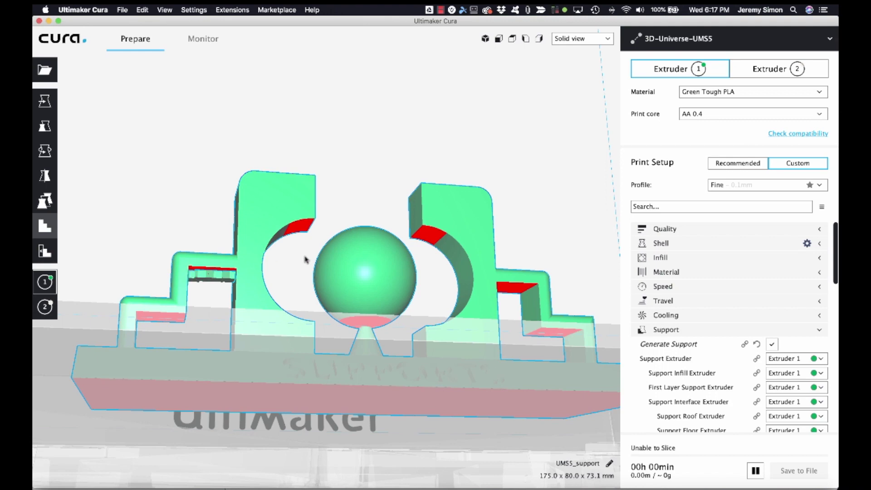
# Paint custom supports under the left column's arch, the sphere's lower left side and the lower left step.
pyautogui.moveTo(308, 224); pyautogui.dragTo(297, 230)
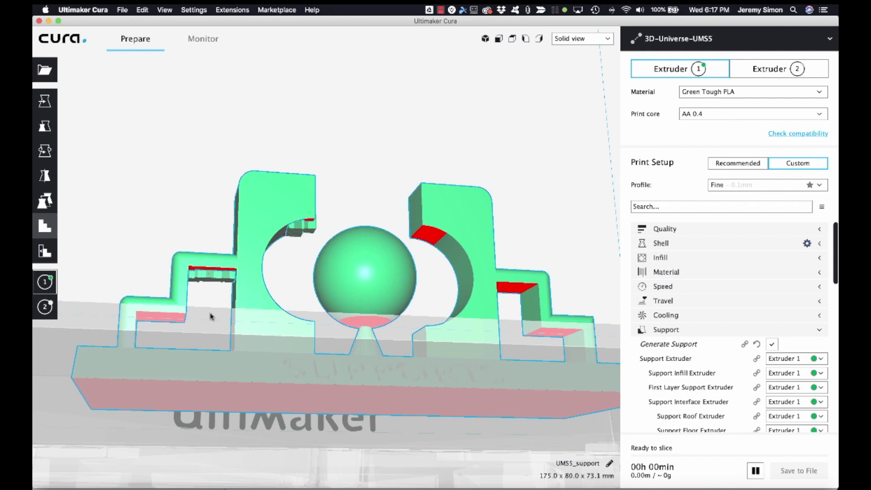
pyautogui.click(353, 324)
pyautogui.moveTo(179, 322); pyautogui.dragTo(152, 318)
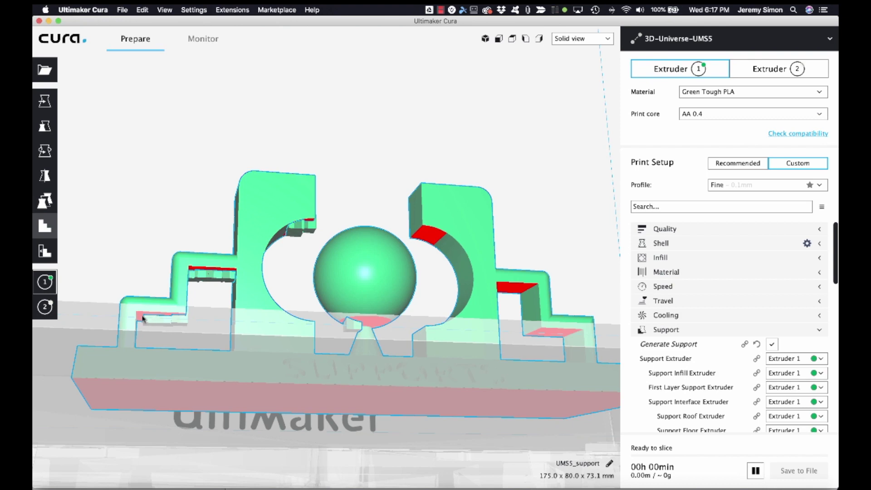
pyautogui.moveTo(356, 321); pyautogui.dragTo(565, 393, button='right')
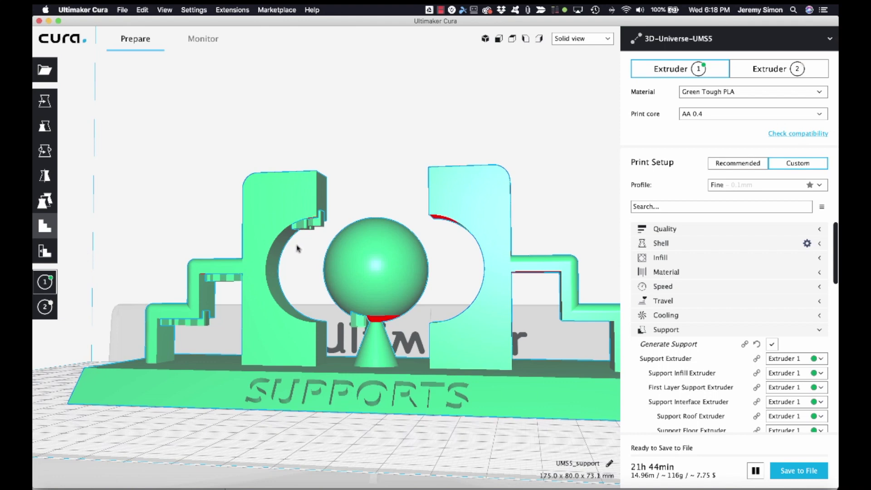
# Turn off Generate Support, collapse the Support settings and display the custom supports in Layer view.
pyautogui.click(772, 345)
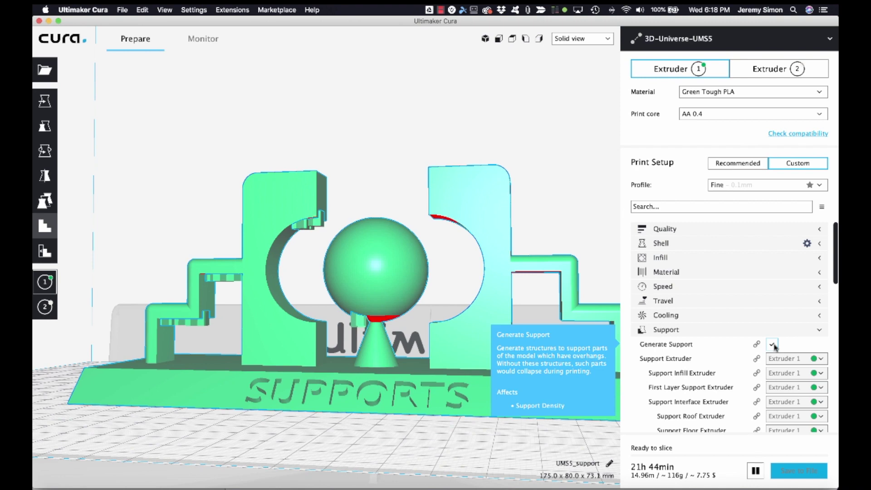
pyautogui.click(772, 345)
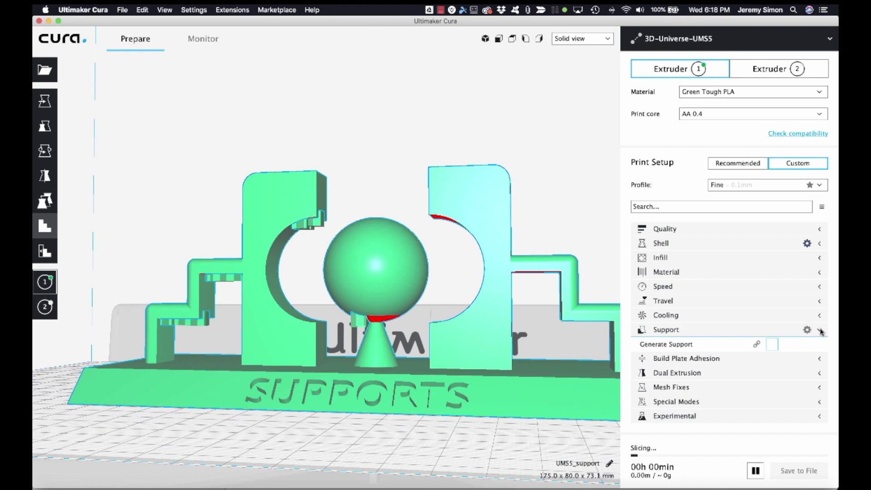
pyautogui.click(820, 331)
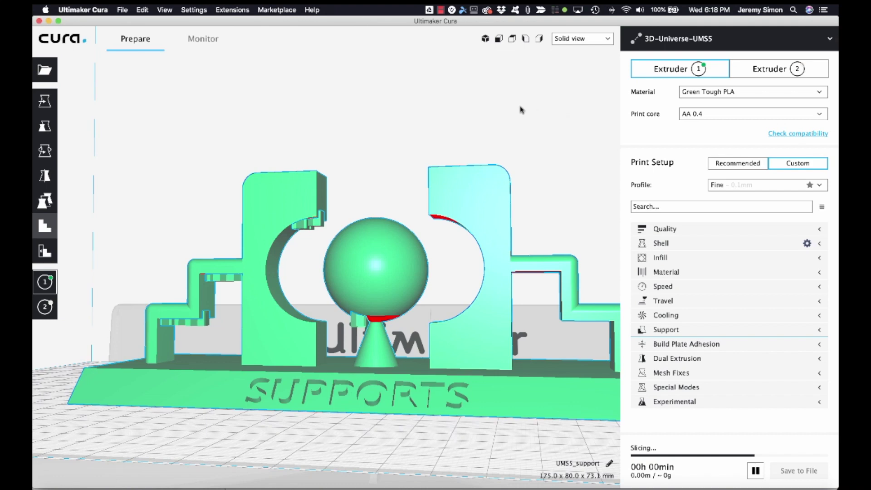
pyautogui.click(604, 39)
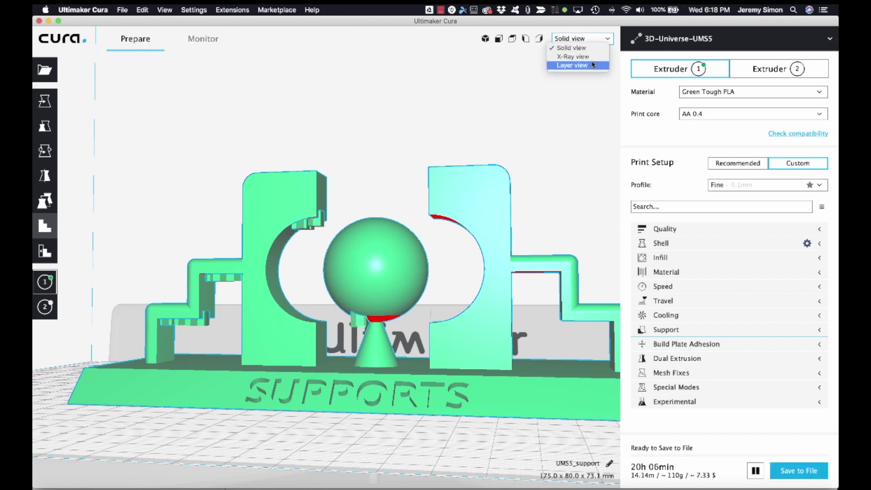
pyautogui.click(571, 66)
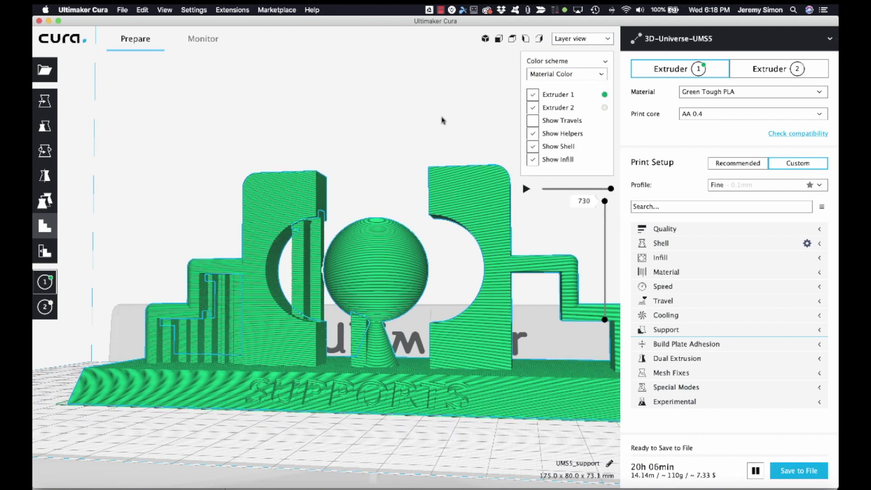